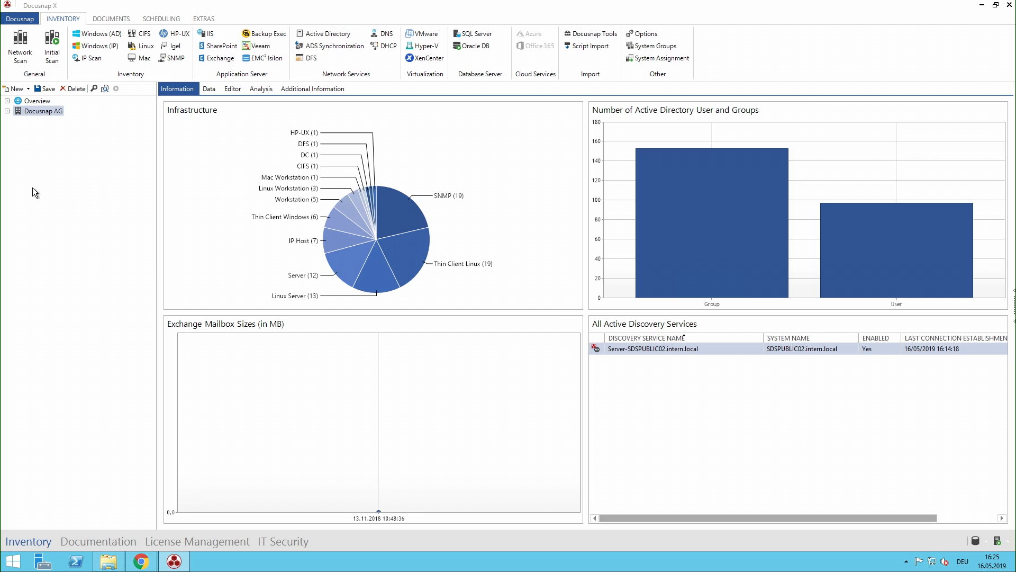
- Create an empty English concept named "SOP Wiring" under Concepts of Docusnap AG in the Documentation area and open it for editing
{"action": "left_click", "coordinate": [123, 543]}
{"action": "left_click", "coordinate": [8, 102]}
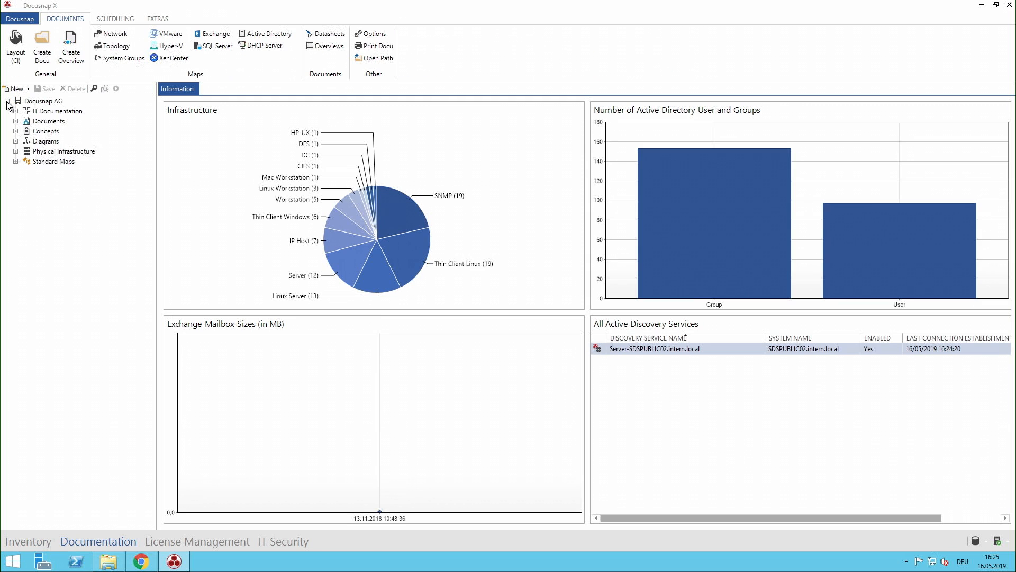
{"action": "left_click", "coordinate": [15, 131]}
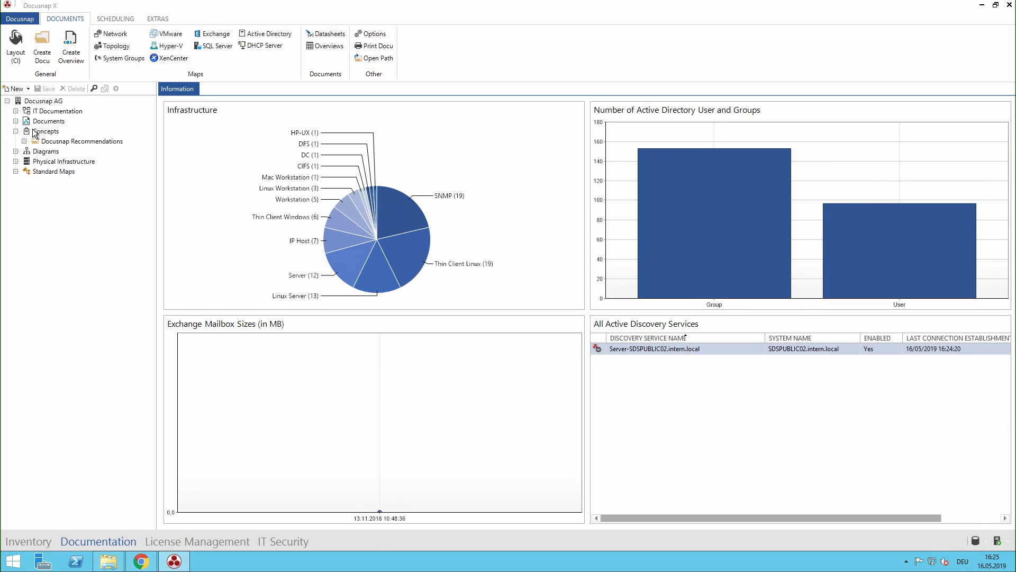
{"action": "left_click", "coordinate": [34, 132]}
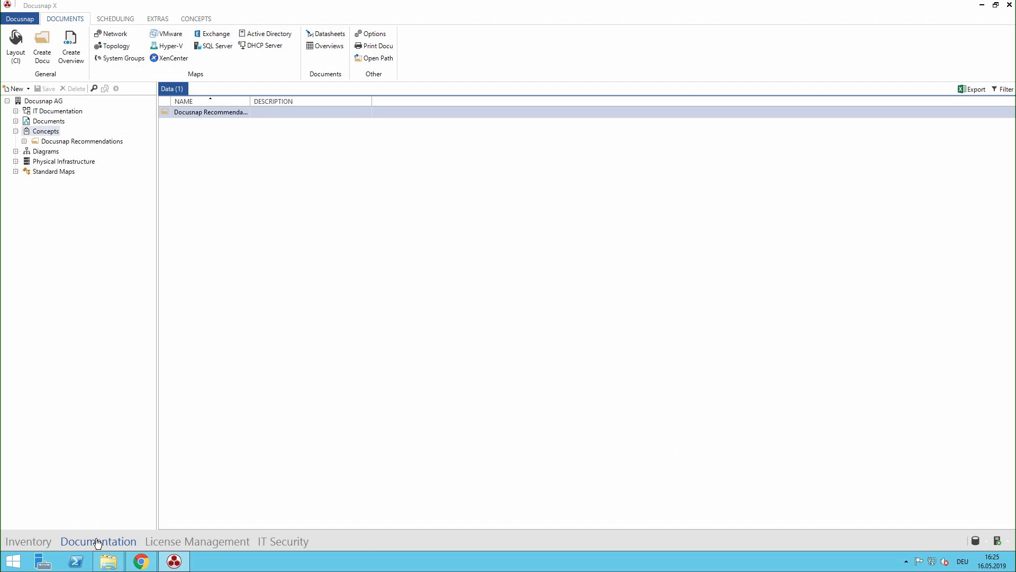
{"action": "left_click", "coordinate": [24, 88]}
{"action": "left_click", "coordinate": [40, 112]}
{"action": "type", "text": "SOP Wiring"}
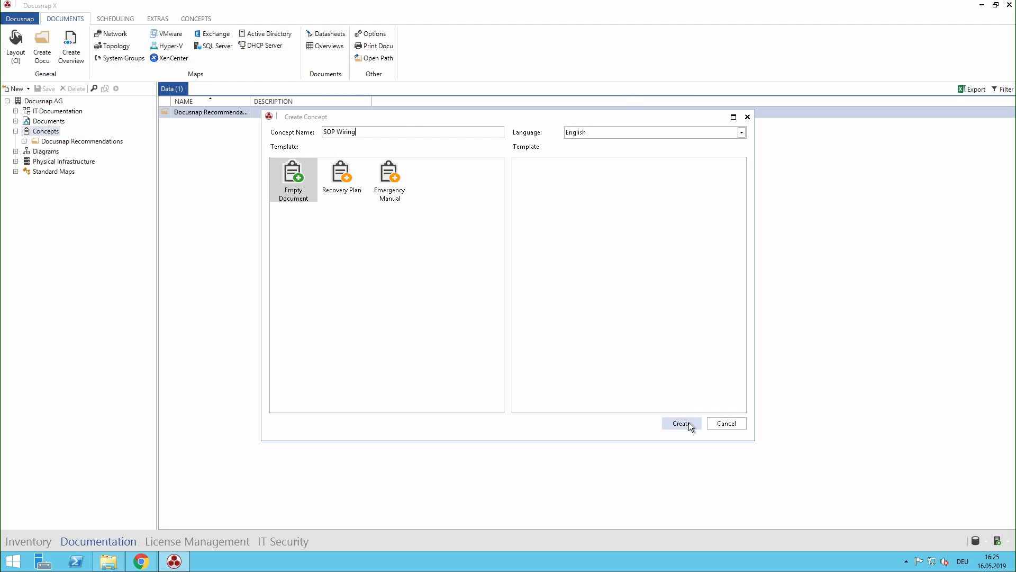
{"action": "left_click", "coordinate": [681, 423]}
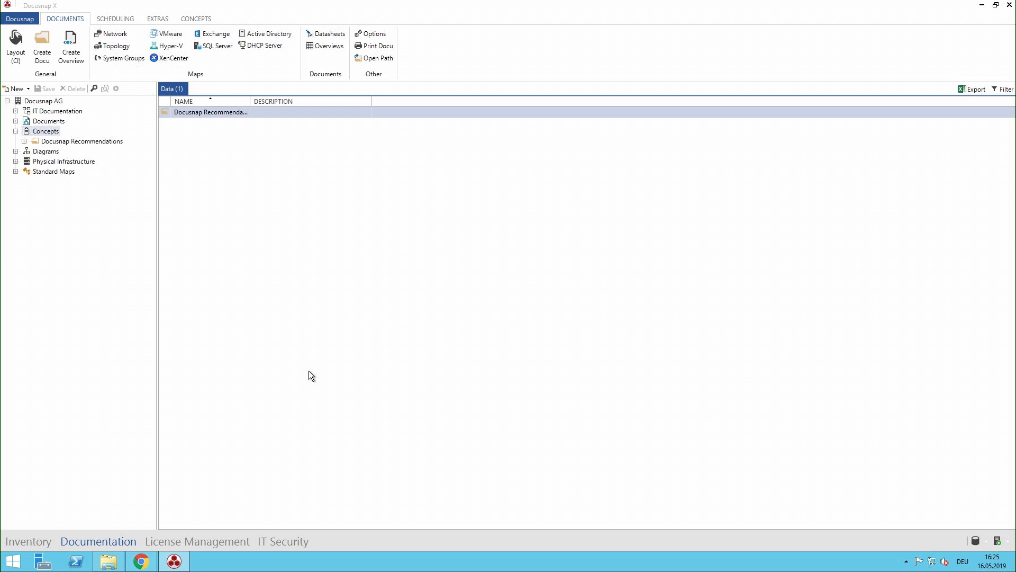
{"action": "double_click", "coordinate": [474, 306]}
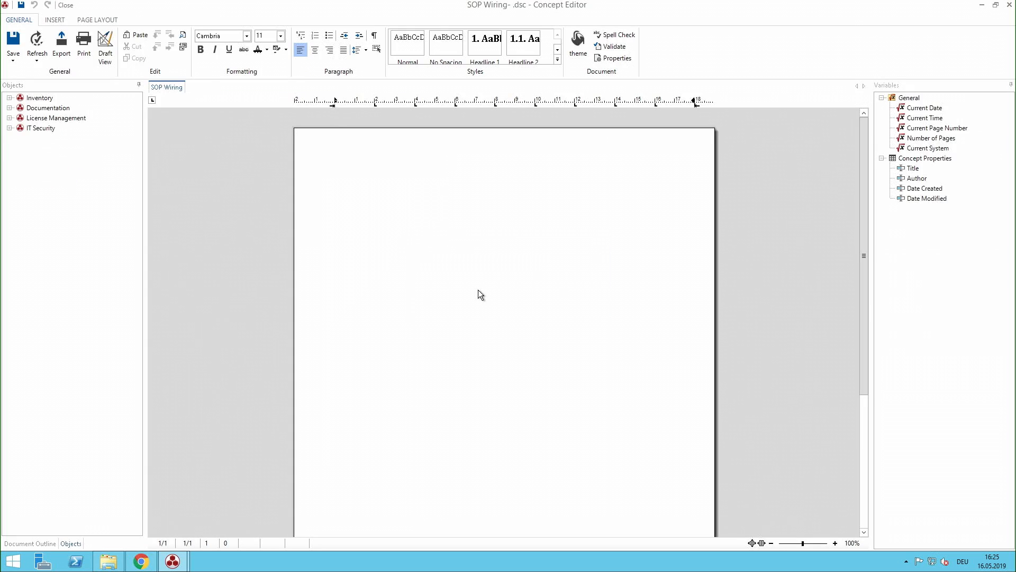
- Enter the document title "SOP Wiring" in the Title style on the first page
{"action": "left_click", "coordinate": [479, 290]}
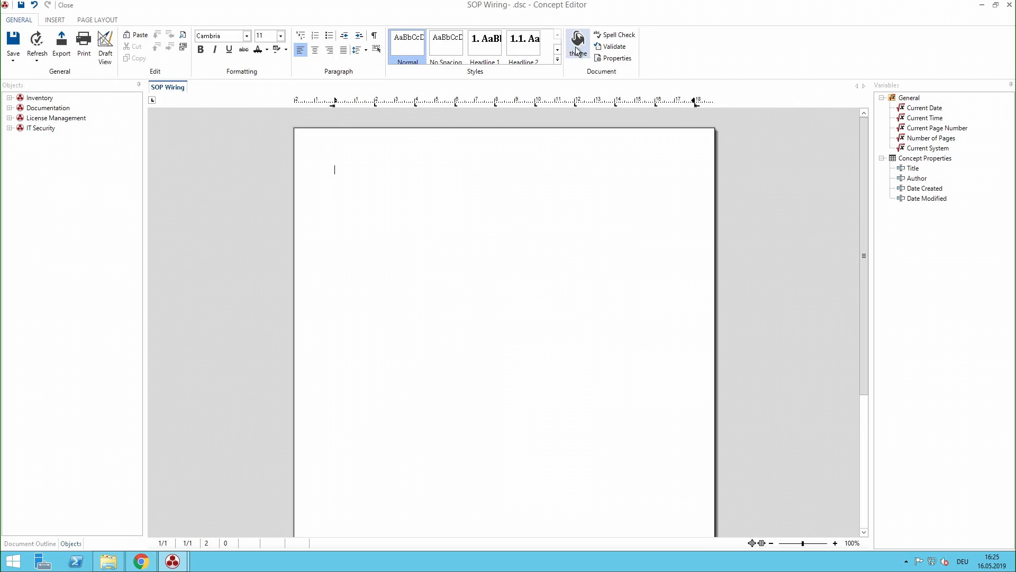
{"action": "left_click", "coordinate": [558, 49]}
{"action": "left_click", "coordinate": [486, 51]}
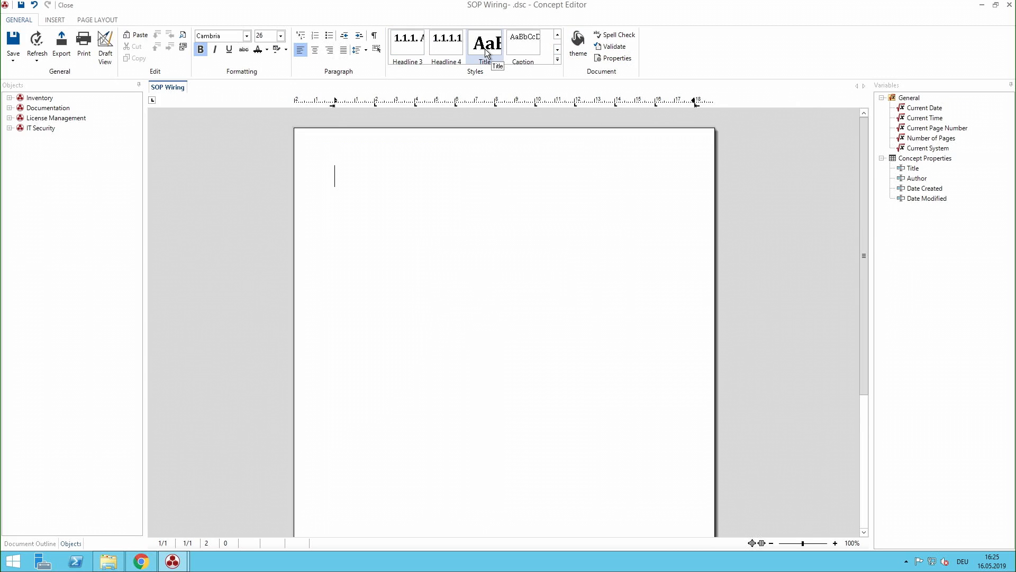
{"action": "type", "text": "SOP Wiring"}
{"action": "key", "text": "Return"}
- Restore the Normal style below the title and start a new page with the Headline 1 heading "Site Structure"
{"action": "left_click", "coordinate": [557, 35]}
{"action": "left_click", "coordinate": [407, 45]}
{"action": "key", "text": "ctrl+Return"}
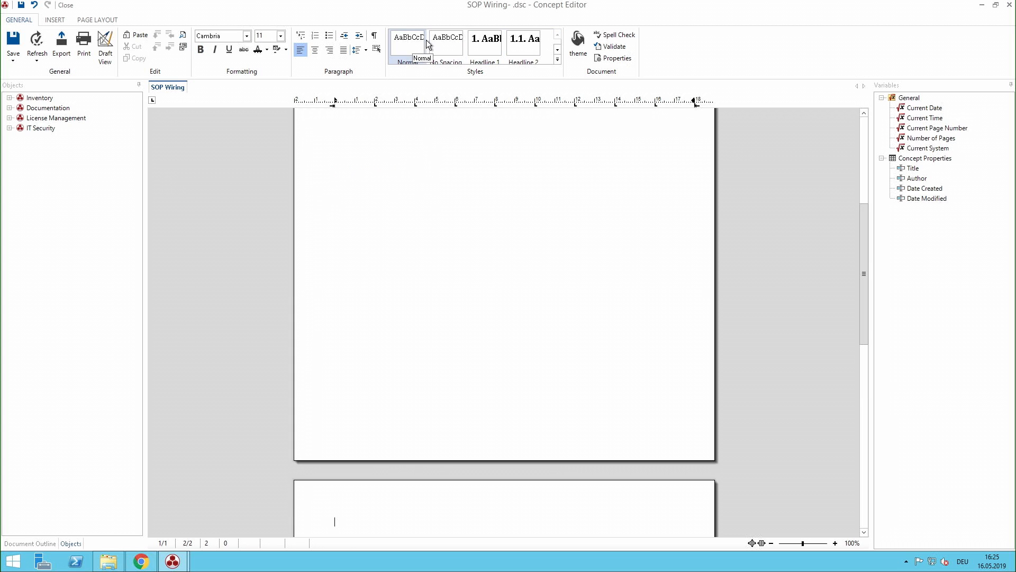
{"action": "left_click", "coordinate": [484, 43]}
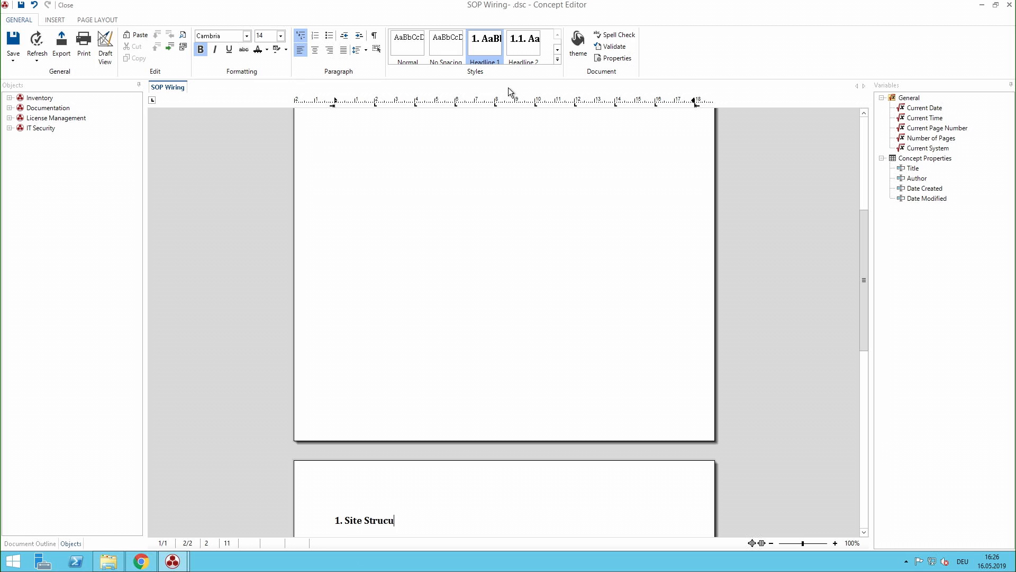
{"action": "type", "text": "ure"}
{"action": "key", "text": "Return"}
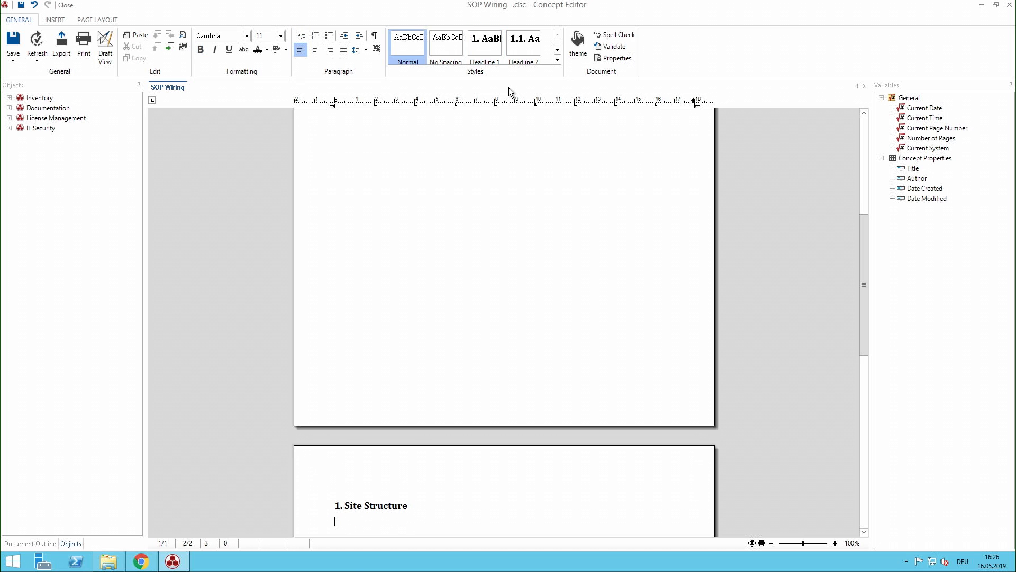
- Insert the Site Map of floor MU-BO-FL_I from the Munich branch office's documentation beneath the "Site Structure" heading
{"action": "scroll", "coordinate": [518, 348], "scroll_direction": "down", "scroll_amount": 3}
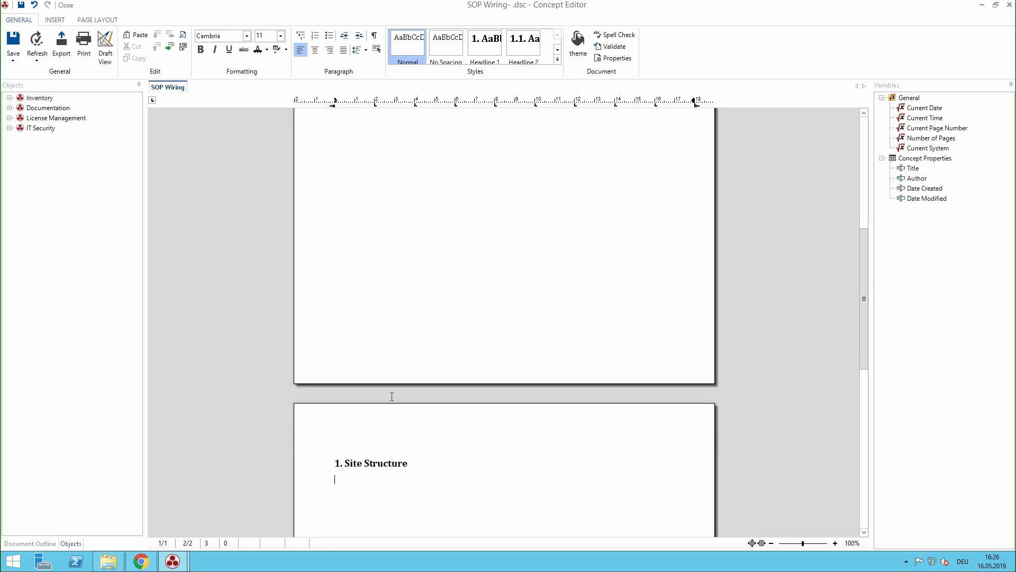
{"action": "left_click", "coordinate": [10, 97]}
{"action": "left_click", "coordinate": [18, 117]}
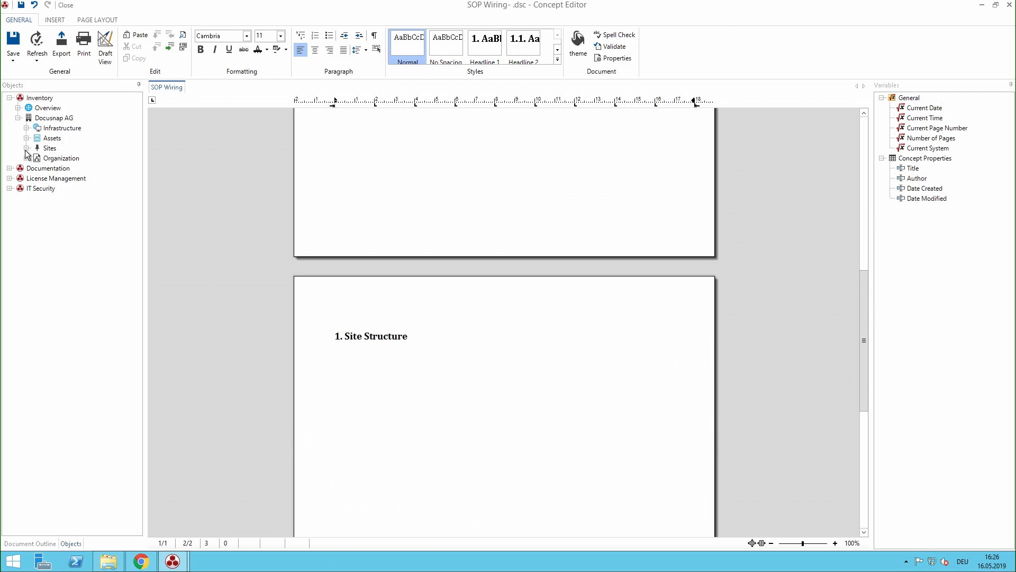
{"action": "left_click", "coordinate": [26, 148]}
{"action": "left_click", "coordinate": [35, 168]}
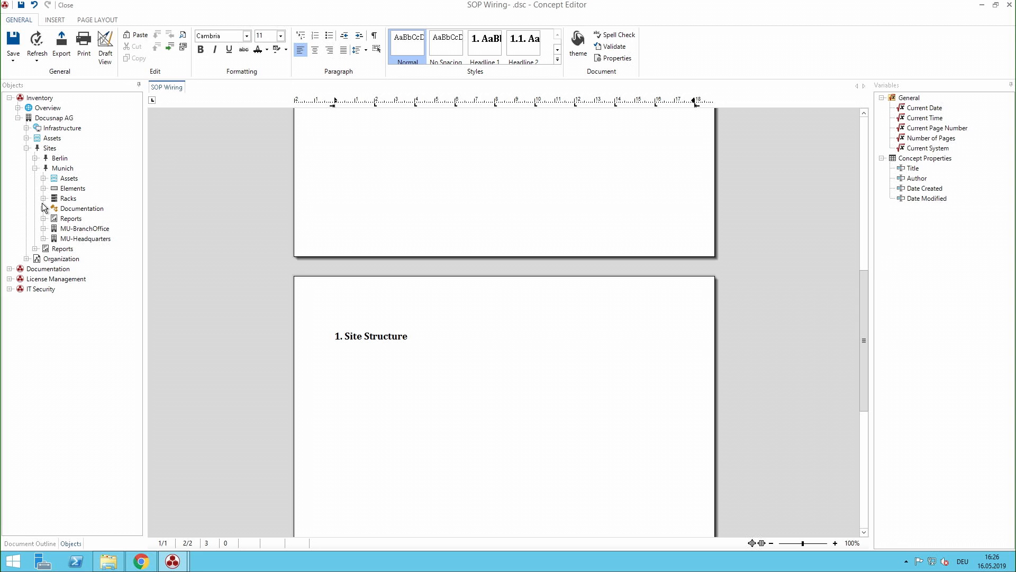
{"action": "left_click", "coordinate": [44, 230]}
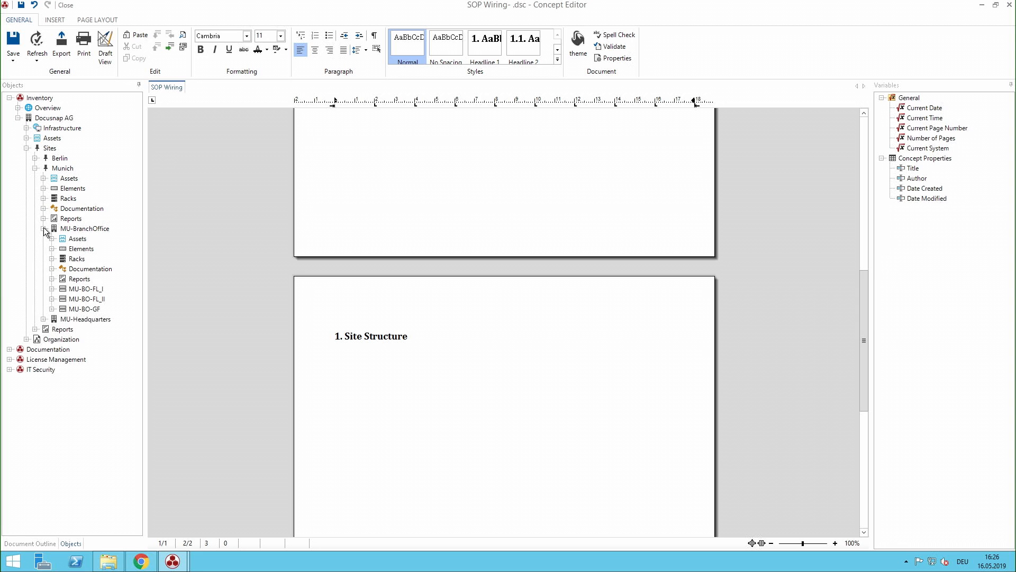
{"action": "left_click", "coordinate": [52, 289]}
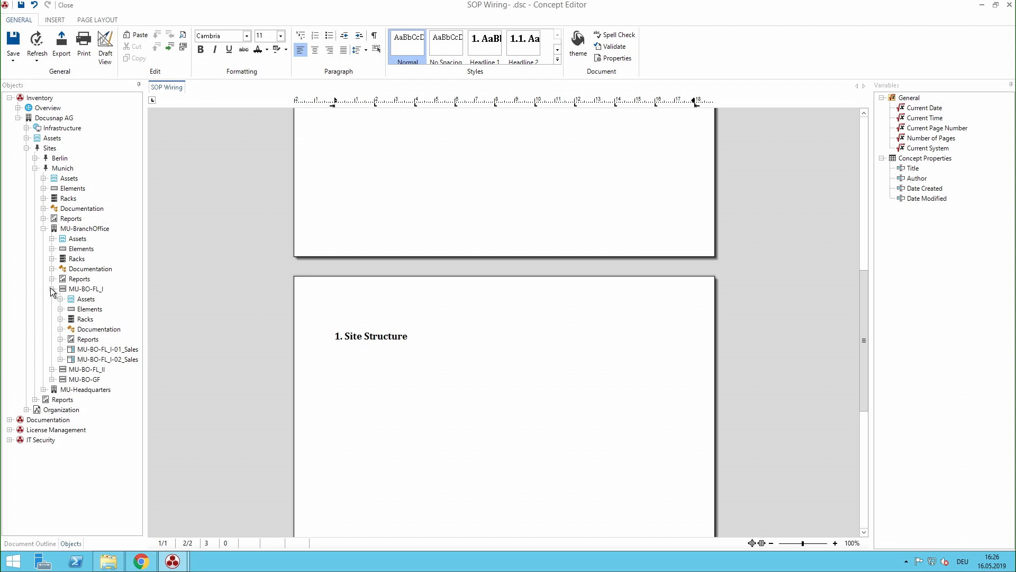
{"action": "left_click", "coordinate": [66, 329]}
{"action": "left_click", "coordinate": [61, 329]}
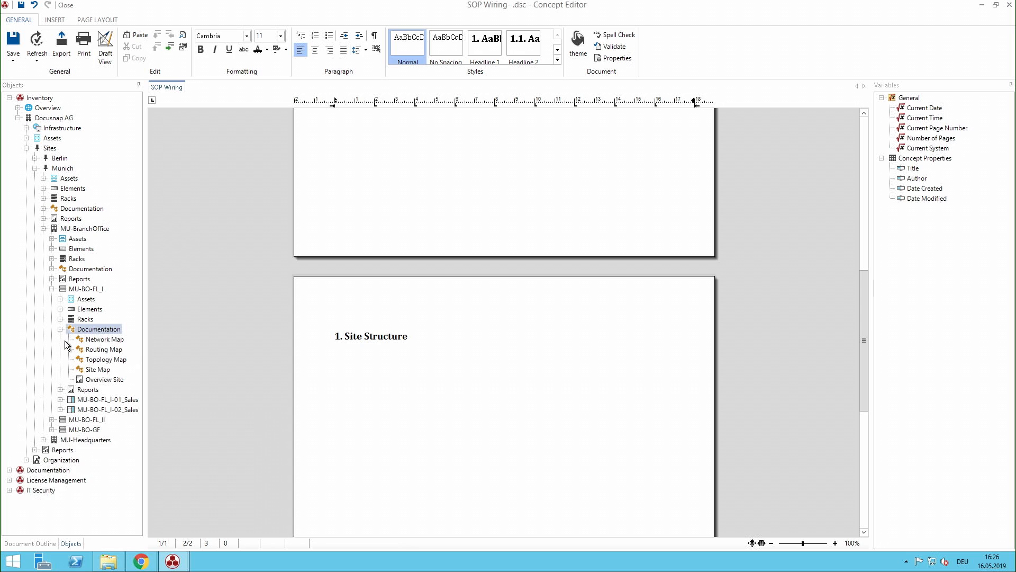
{"action": "left_click_drag", "start_coordinate": [83, 370], "coordinate": [405, 398]}
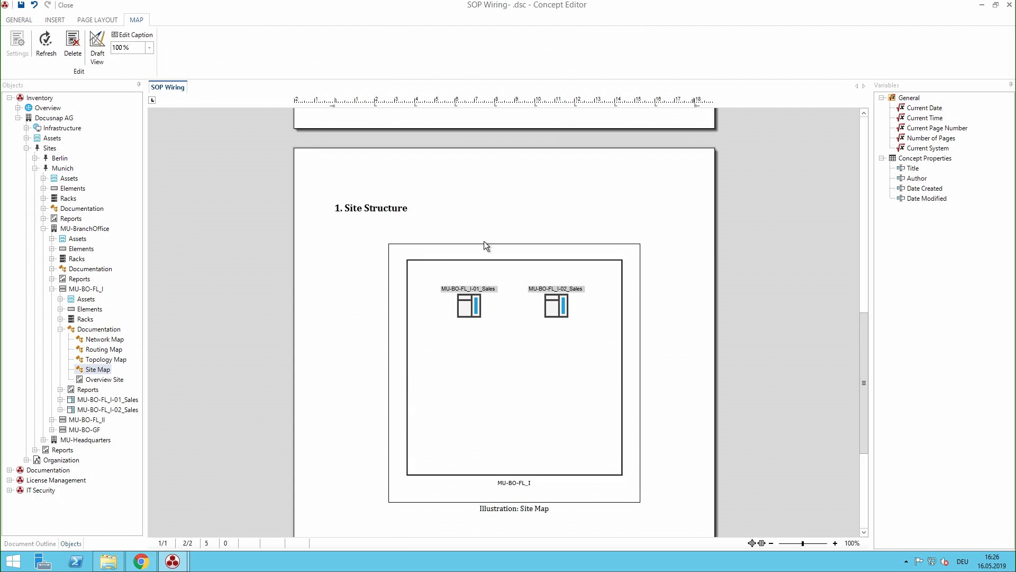
- Start a new page after the site map and add the Headline 1 heading "Rack Table"
{"action": "scroll", "coordinate": [444, 283], "scroll_direction": "down", "scroll_amount": 5}
{"action": "left_click", "coordinate": [418, 409]}
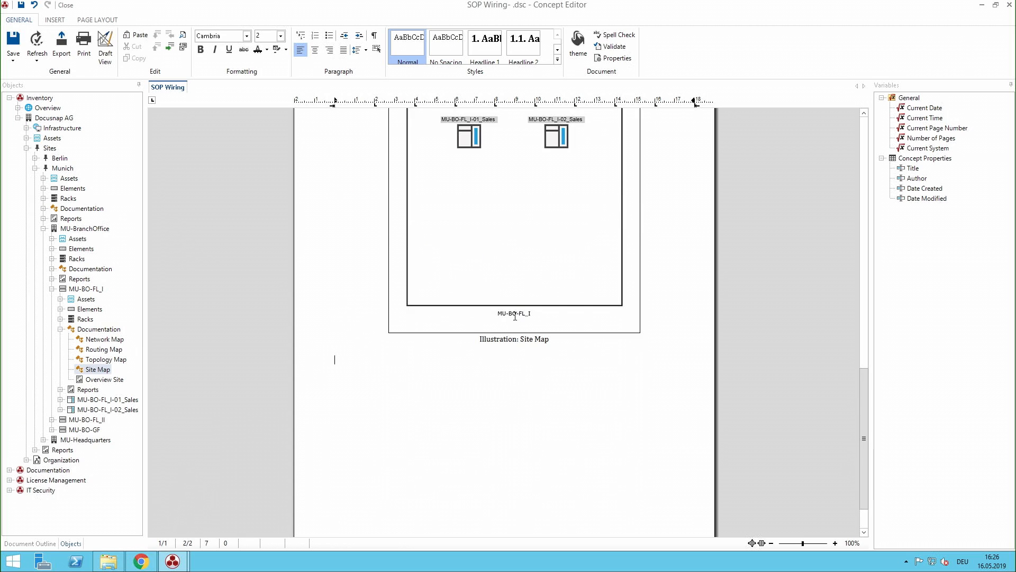
{"action": "key", "text": "ctrl+Return"}
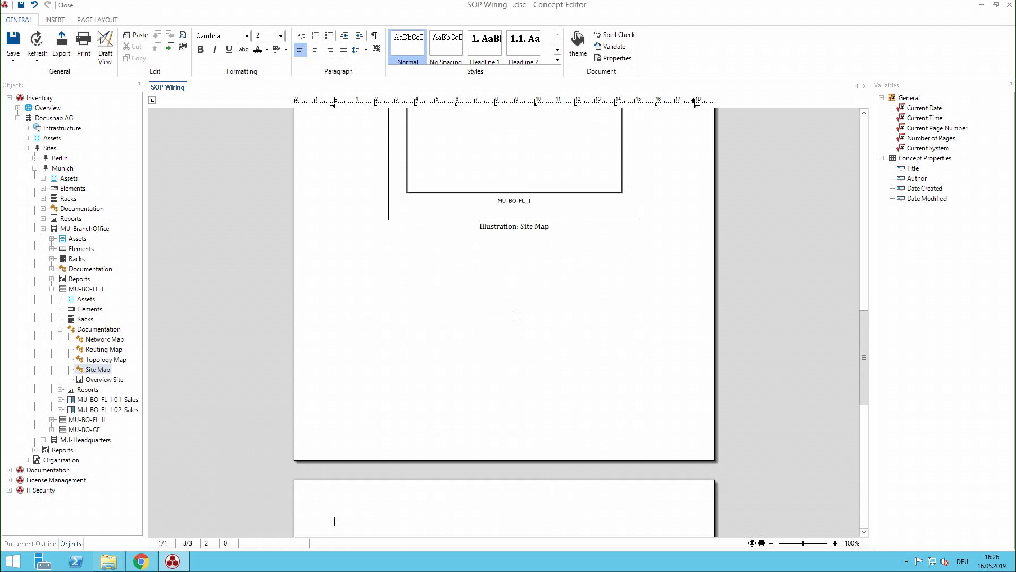
{"action": "left_click", "coordinate": [497, 49]}
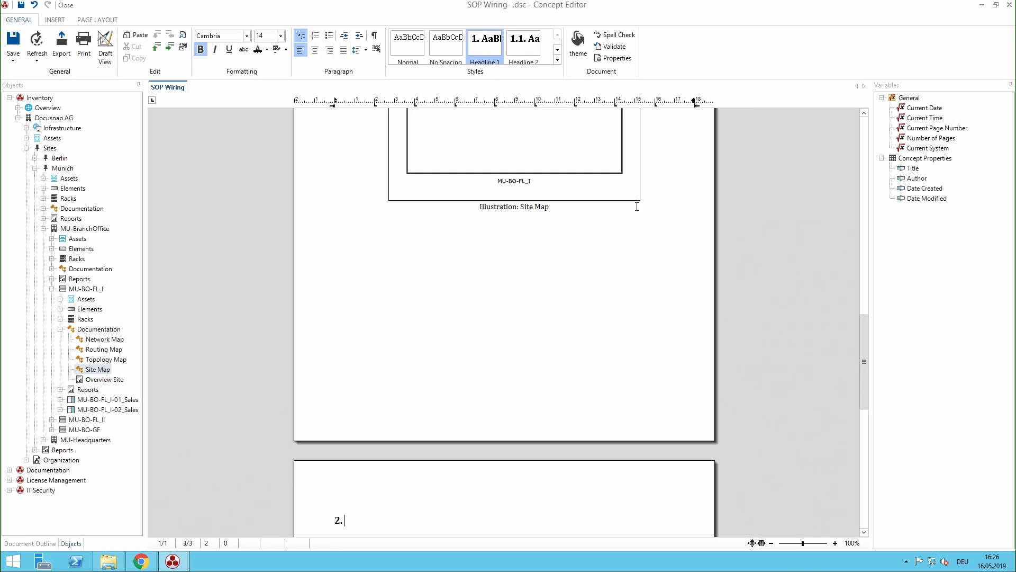
{"action": "type", "text": "Rack Table"}
{"action": "key", "text": "Return"}
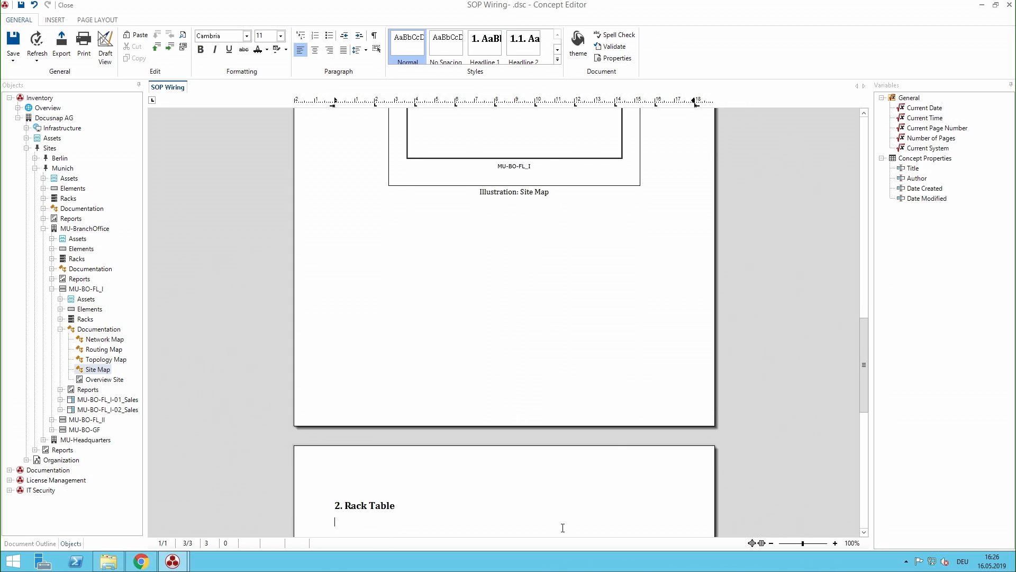
- Insert the Rack Summary report of MU-BO-Rack_01 from the MU-BO-GF-02_ServerRoom racks beneath the "Rack Table" heading
{"action": "scroll", "coordinate": [502, 489], "scroll_direction": "down", "scroll_amount": 5}
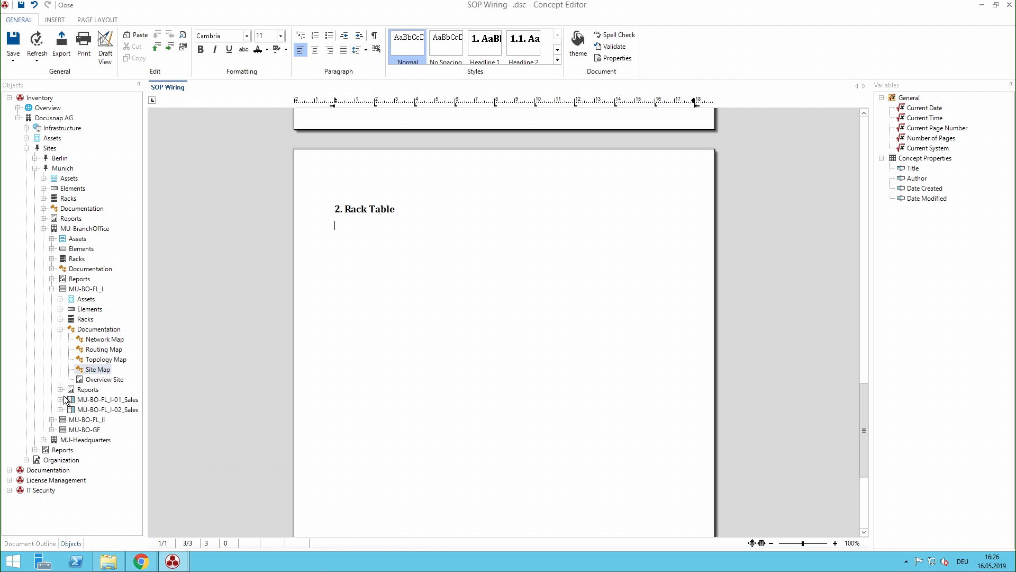
{"action": "left_click", "coordinate": [60, 329]}
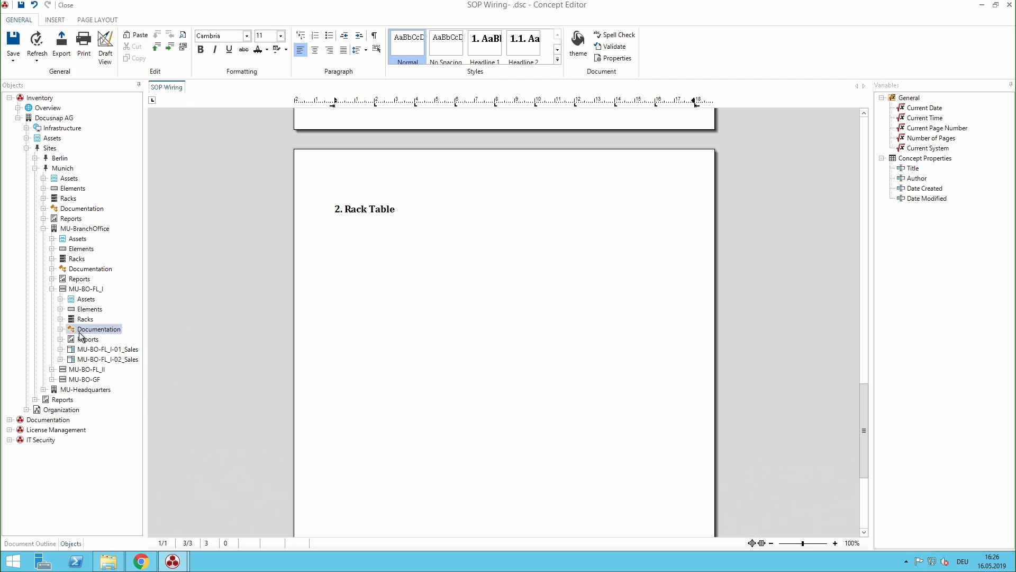
{"action": "left_click", "coordinate": [60, 329]}
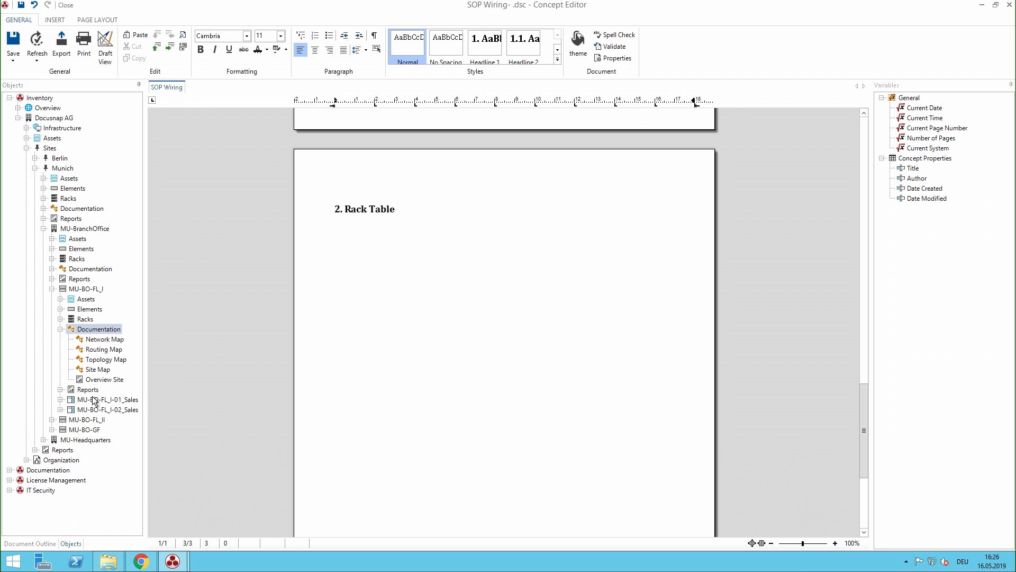
{"action": "left_click", "coordinate": [60, 329]}
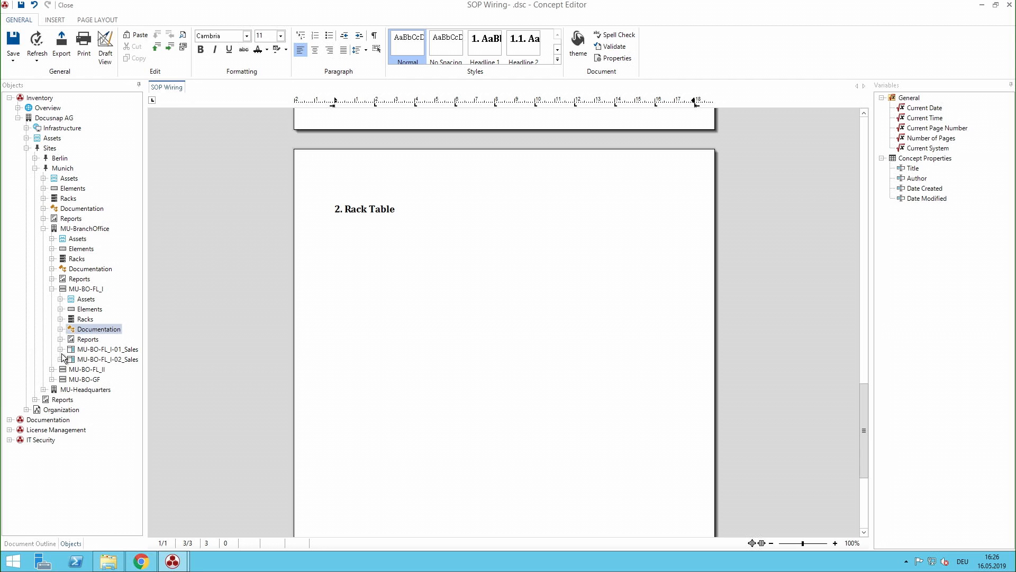
{"action": "left_click", "coordinate": [52, 289]}
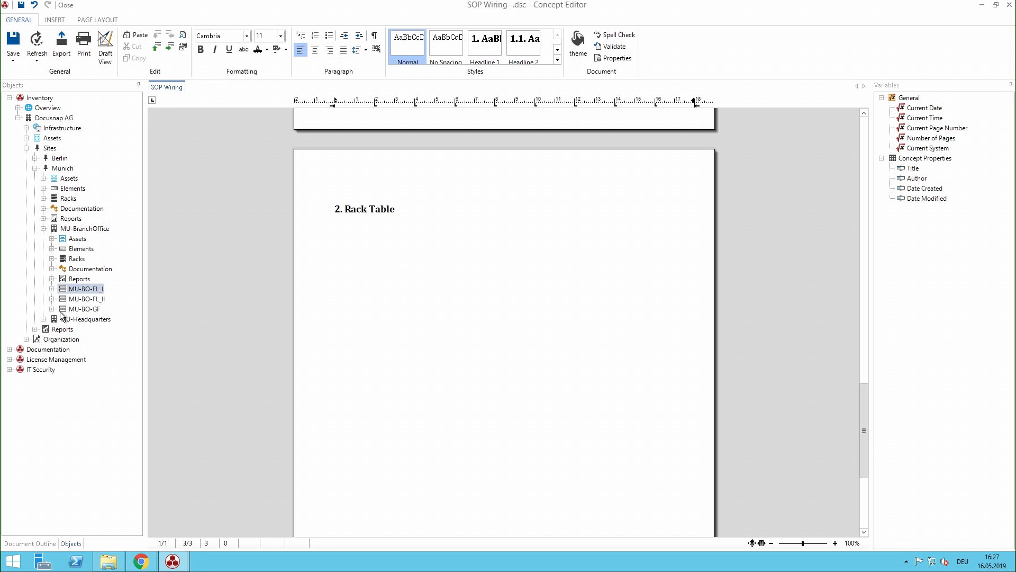
{"action": "left_click", "coordinate": [52, 309]}
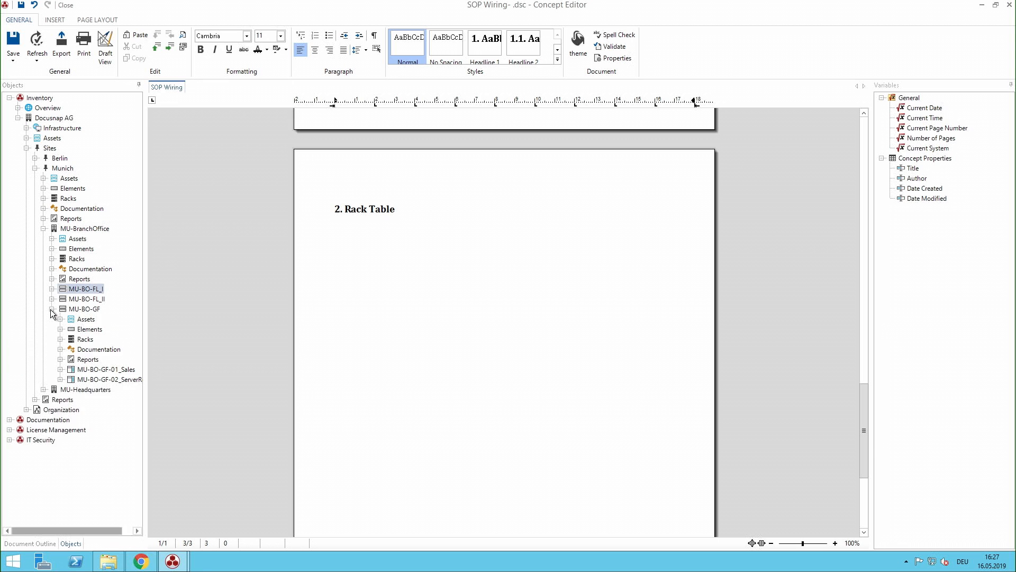
{"action": "left_click", "coordinate": [60, 380]}
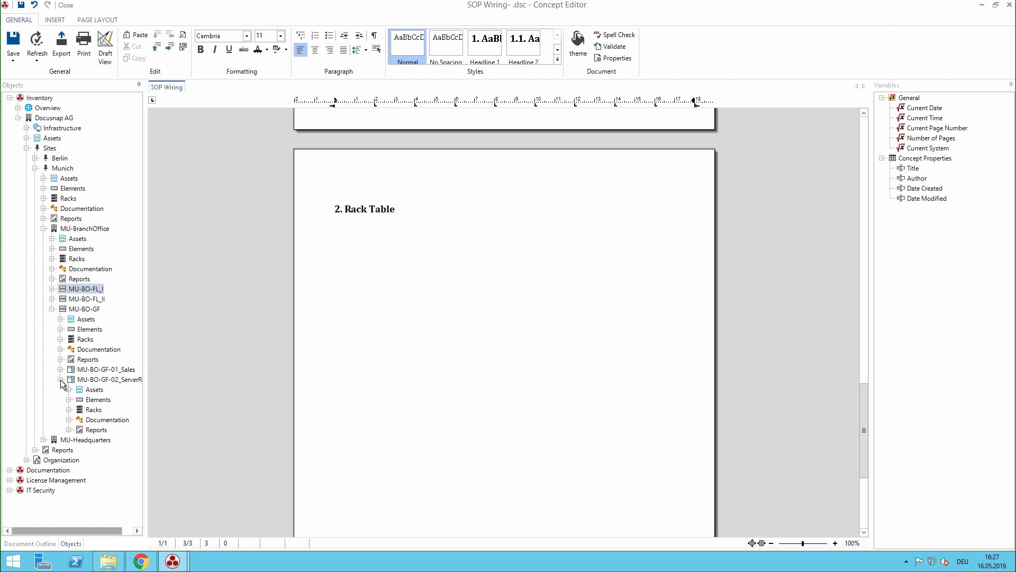
{"action": "left_click", "coordinate": [69, 410]}
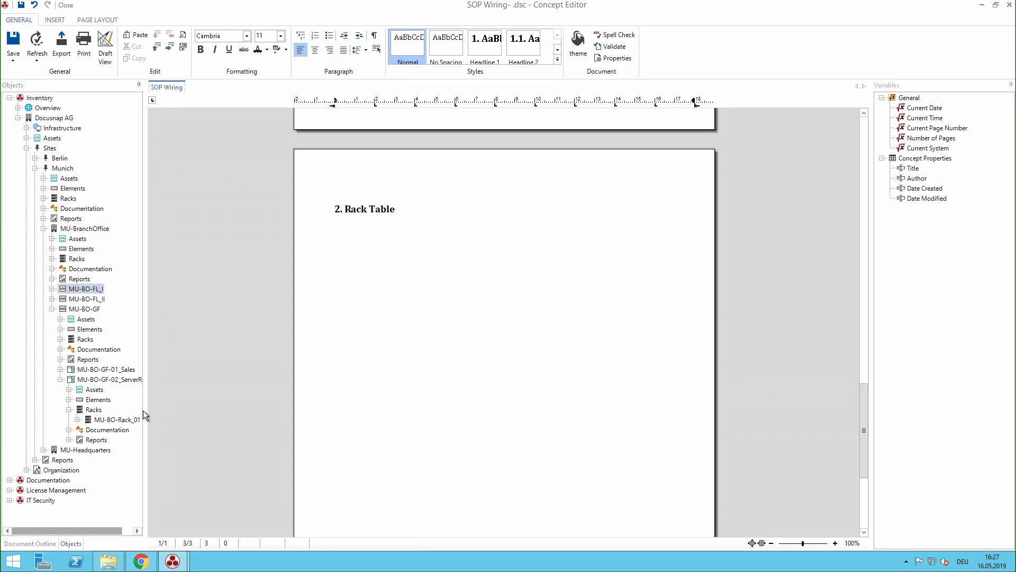
{"action": "left_click_drag", "start_coordinate": [145, 409], "coordinate": [195, 410]}
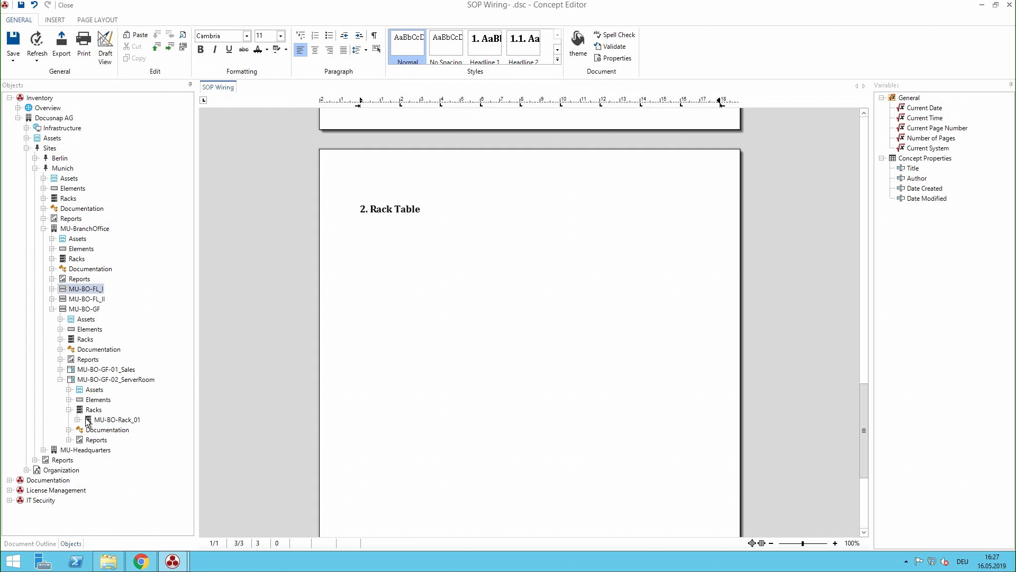
{"action": "left_click", "coordinate": [77, 420]}
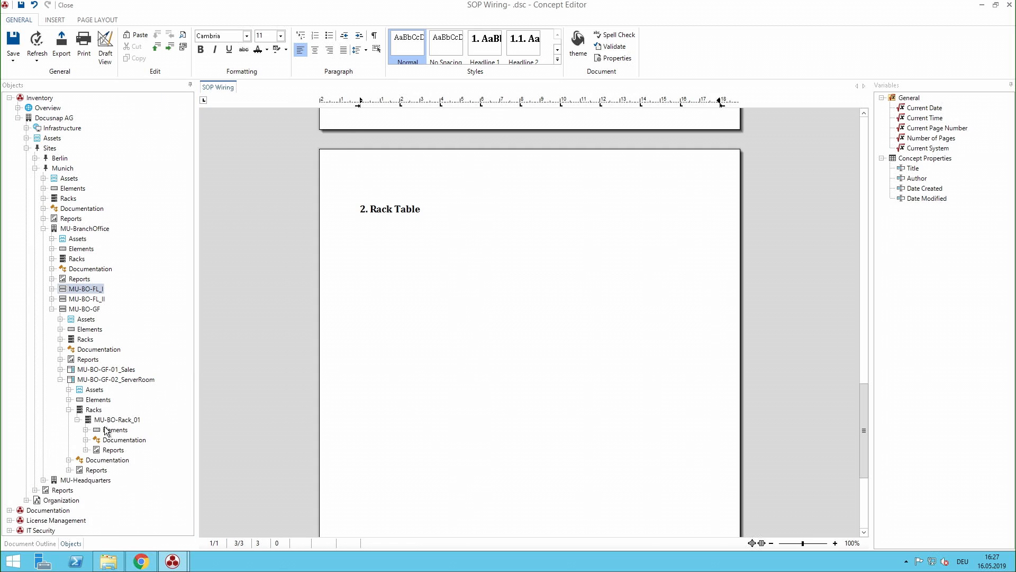
{"action": "left_click", "coordinate": [86, 450]}
{"action": "left_click_drag", "start_coordinate": [129, 460], "coordinate": [511, 287]}
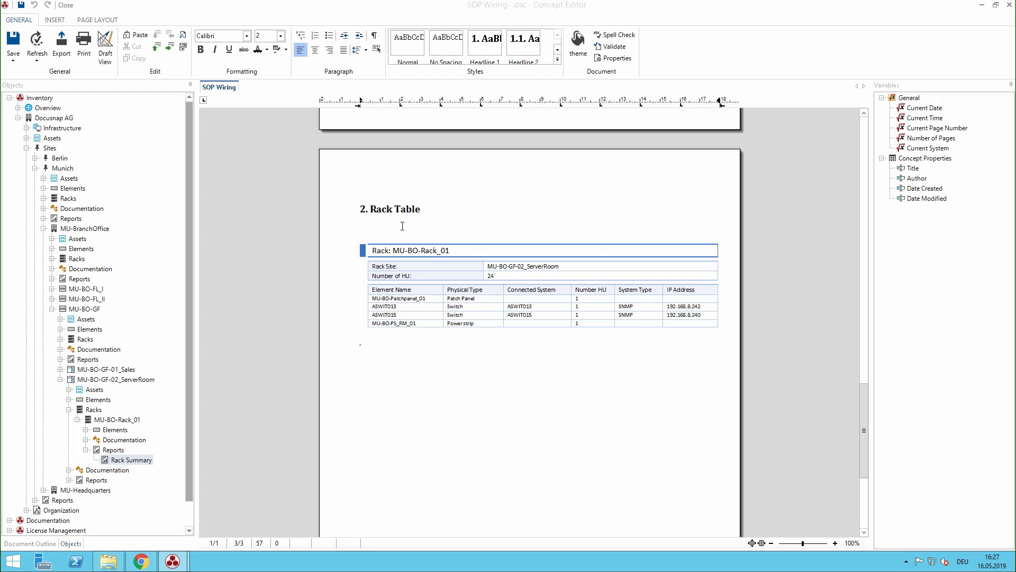
- Add the Headline 2 subheading "Report" between the "Rack Table" heading and the rack summary, and place the cursor below the table
{"action": "left_click", "coordinate": [476, 218]}
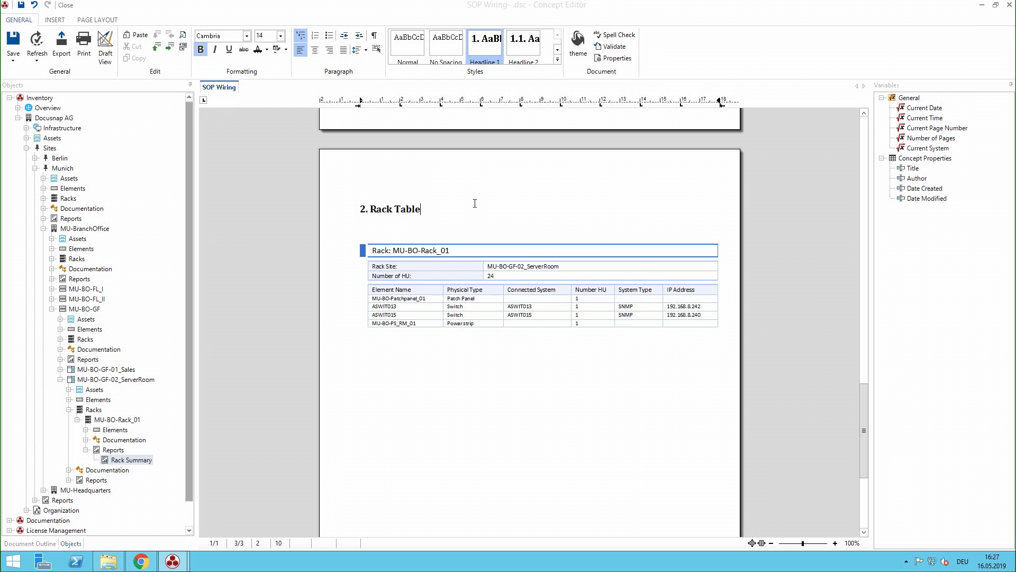
{"action": "key", "text": "Return"}
{"action": "left_click", "coordinate": [526, 42]}
{"action": "type", "text": "Repor"}
{"action": "left_click", "coordinate": [552, 419]}
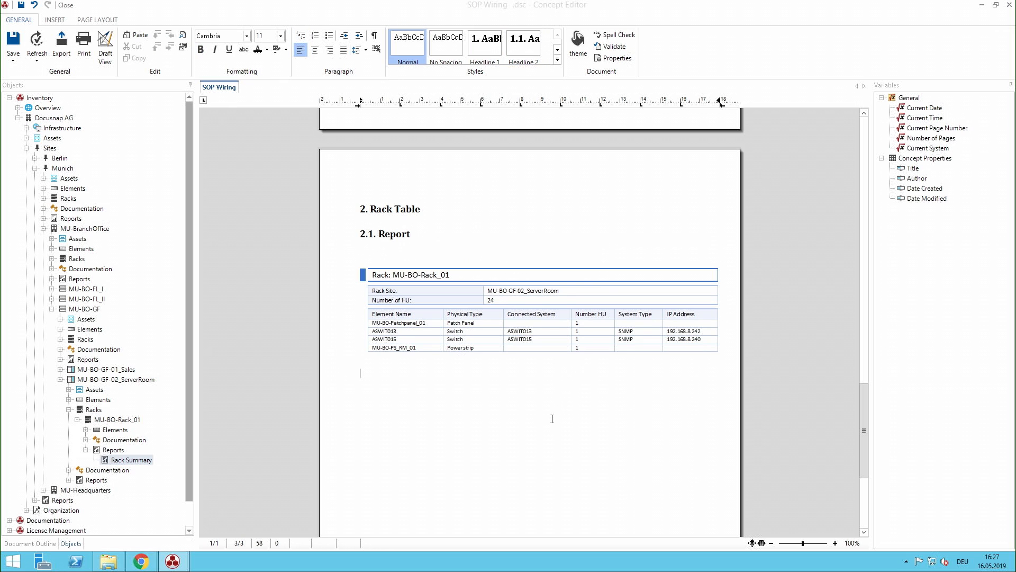
- Add the Headline 2 subheading "Visualisation" below the rack summary and insert the Rack Map from MU-BO-Rack_01's documentation beneath it
{"action": "left_click", "coordinate": [526, 42]}
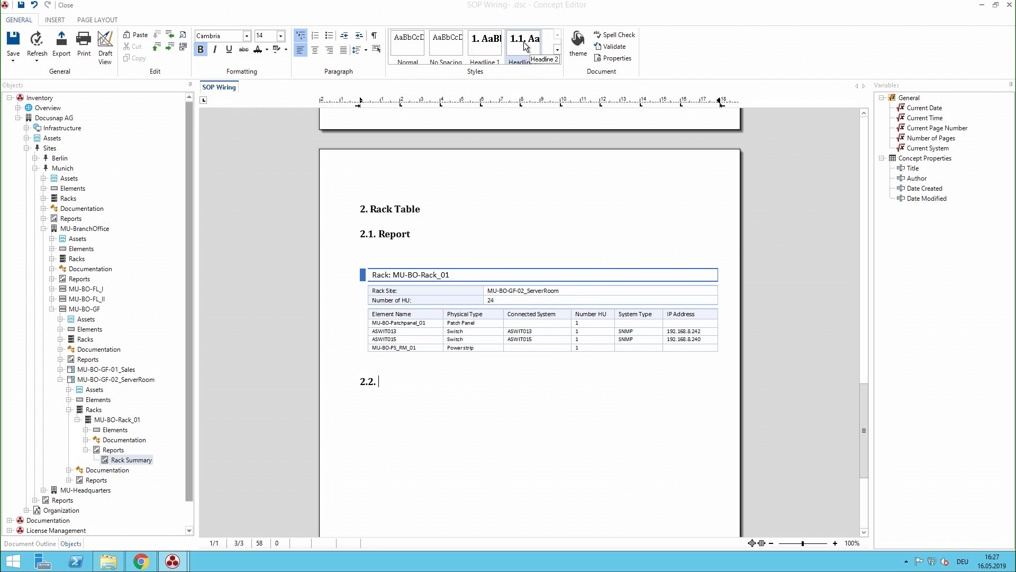
{"action": "type", "text": "Visualisation"}
{"action": "key", "text": "Return"}
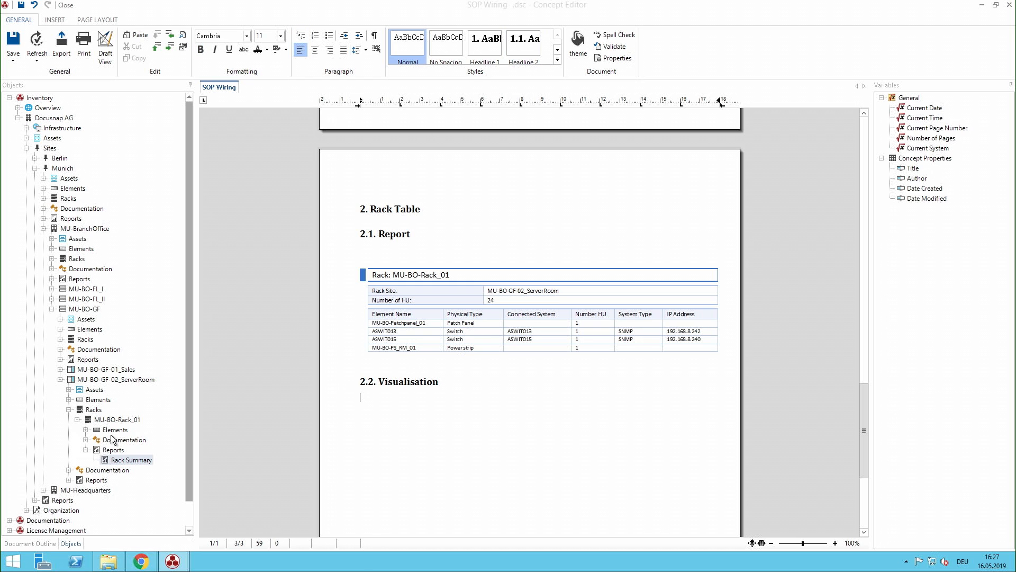
{"action": "left_click", "coordinate": [85, 440]}
{"action": "left_click_drag", "start_coordinate": [125, 450], "coordinate": [422, 448]}
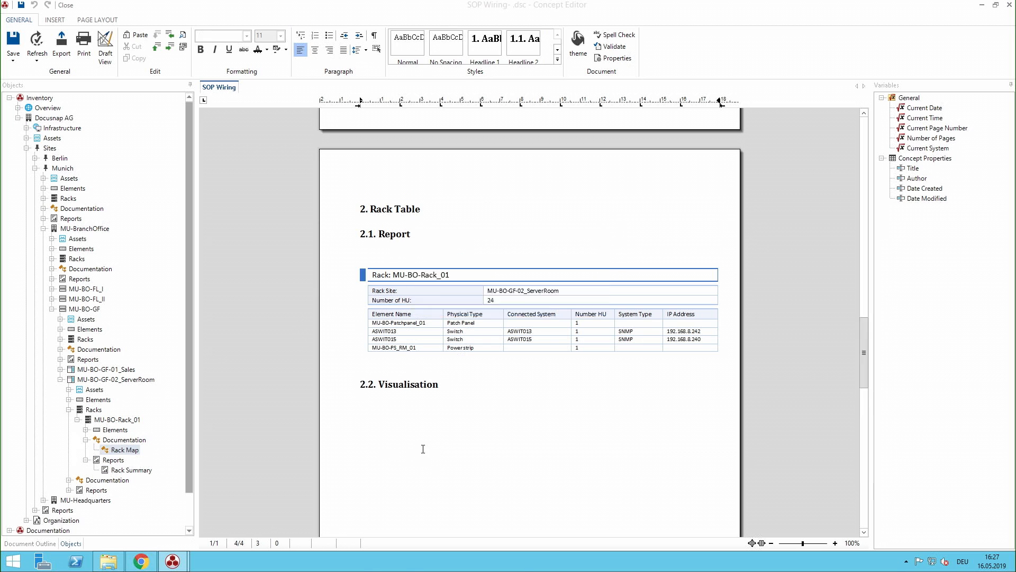
- Add the body text "Lorem Ipsum Dolor Amet Sit" directly beneath the "Rack Table" heading and close the concept editor
{"action": "scroll", "coordinate": [484, 343], "scroll_direction": "up", "scroll_amount": 10}
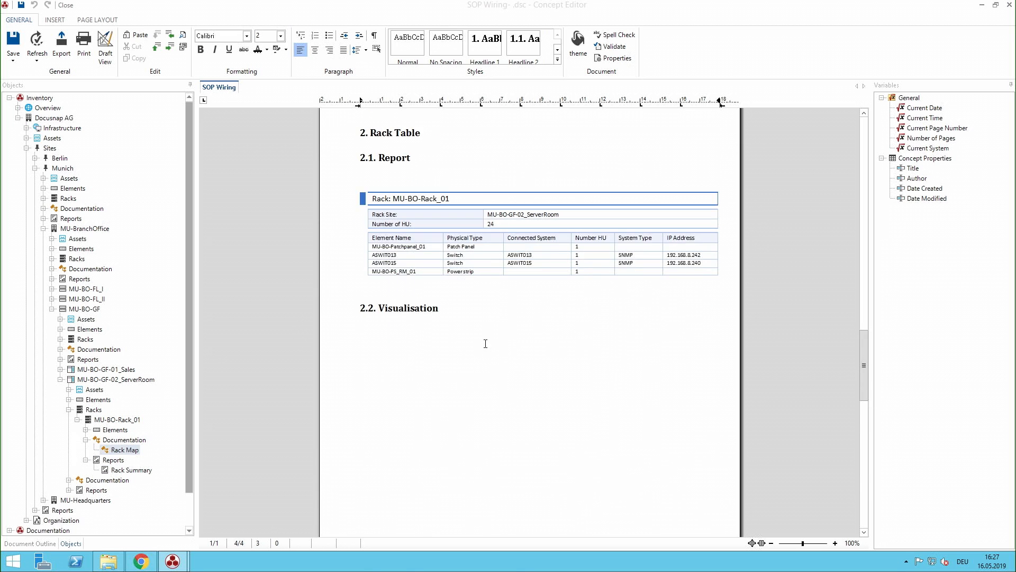
{"action": "left_click", "coordinate": [475, 324]}
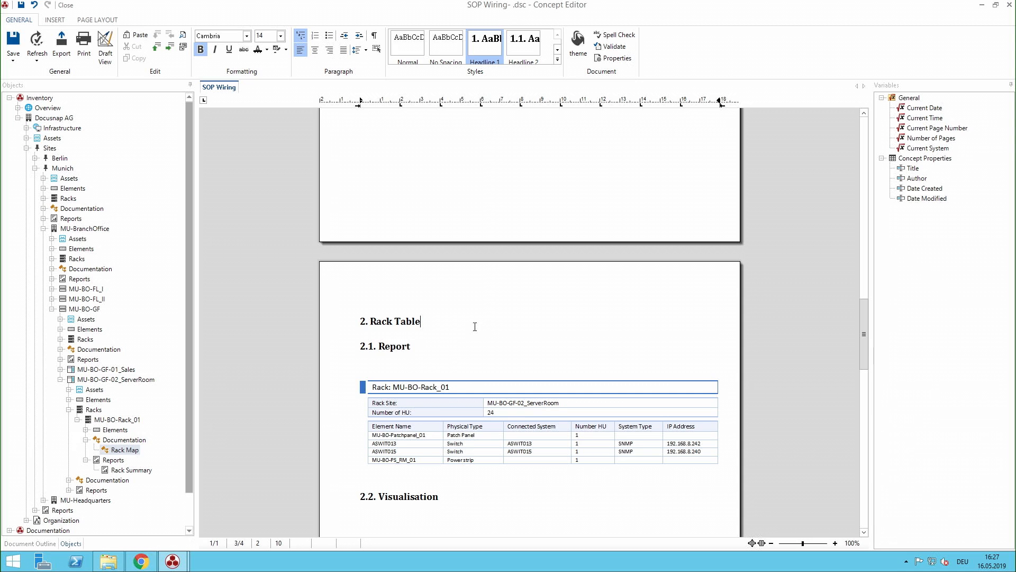
{"action": "key", "text": "Return"}
{"action": "type", "text": "Lorem Ipsum Dolor Amet Sit"}
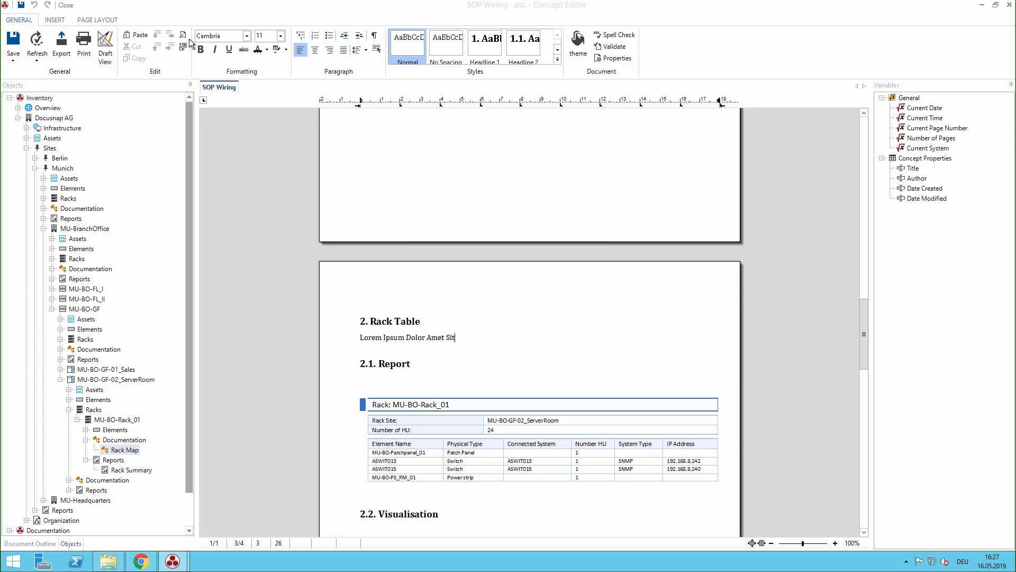
{"action": "left_click", "coordinate": [72, 7]}
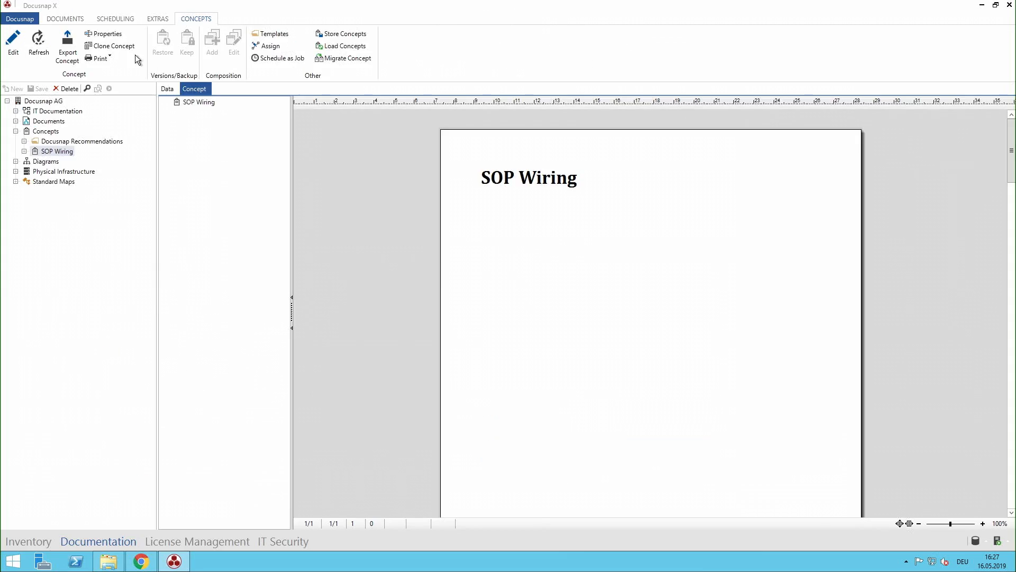